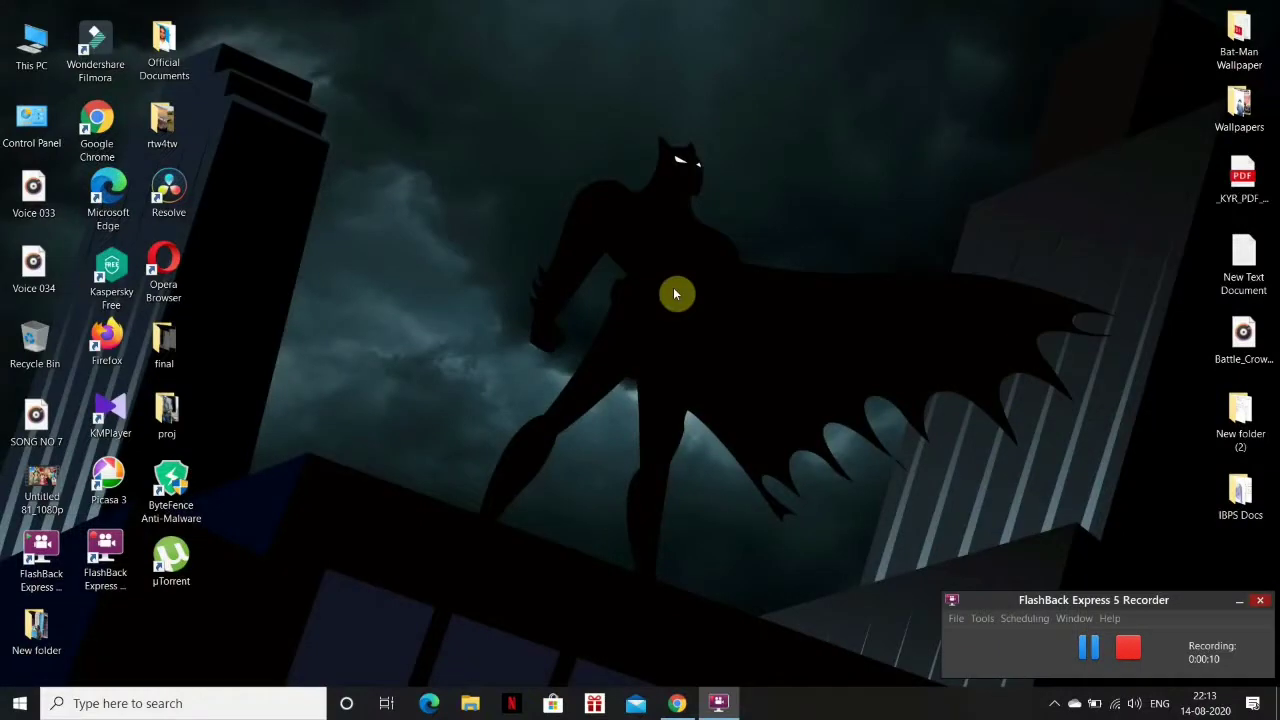
- Open Computer Management for This PC in a maximized window and display Disk Management
right_click(40, 55)
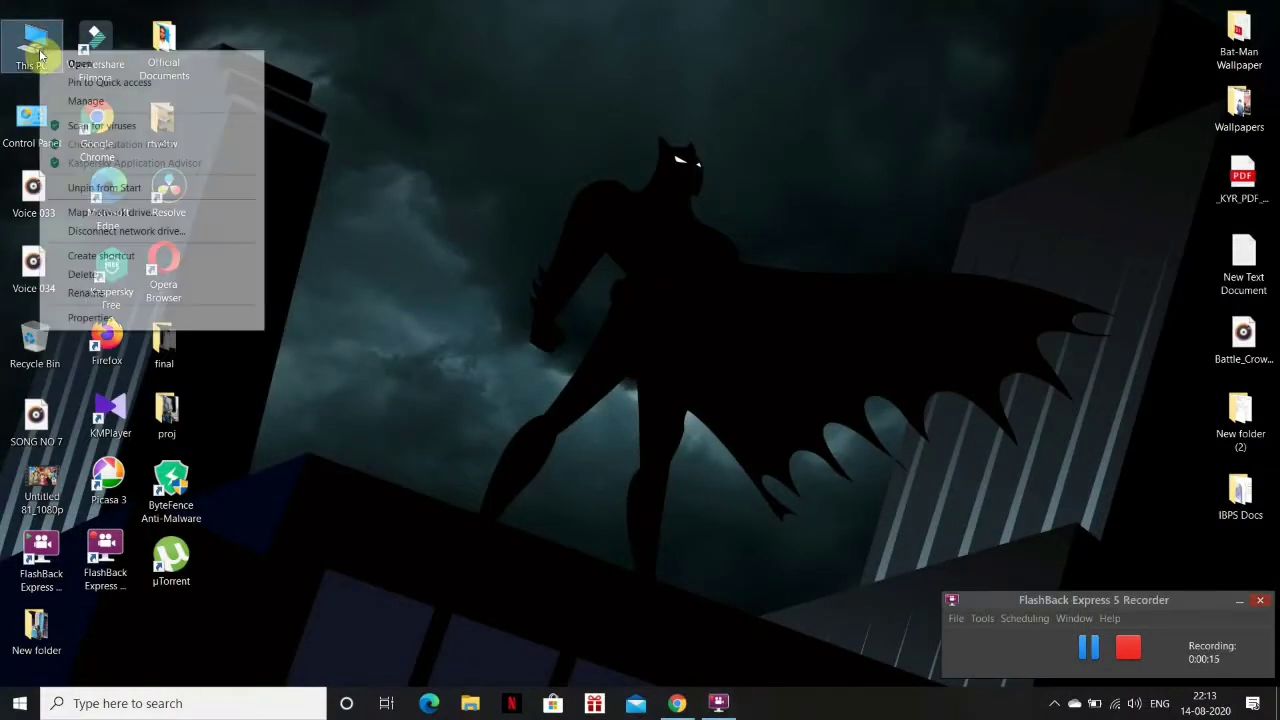
click(84, 102)
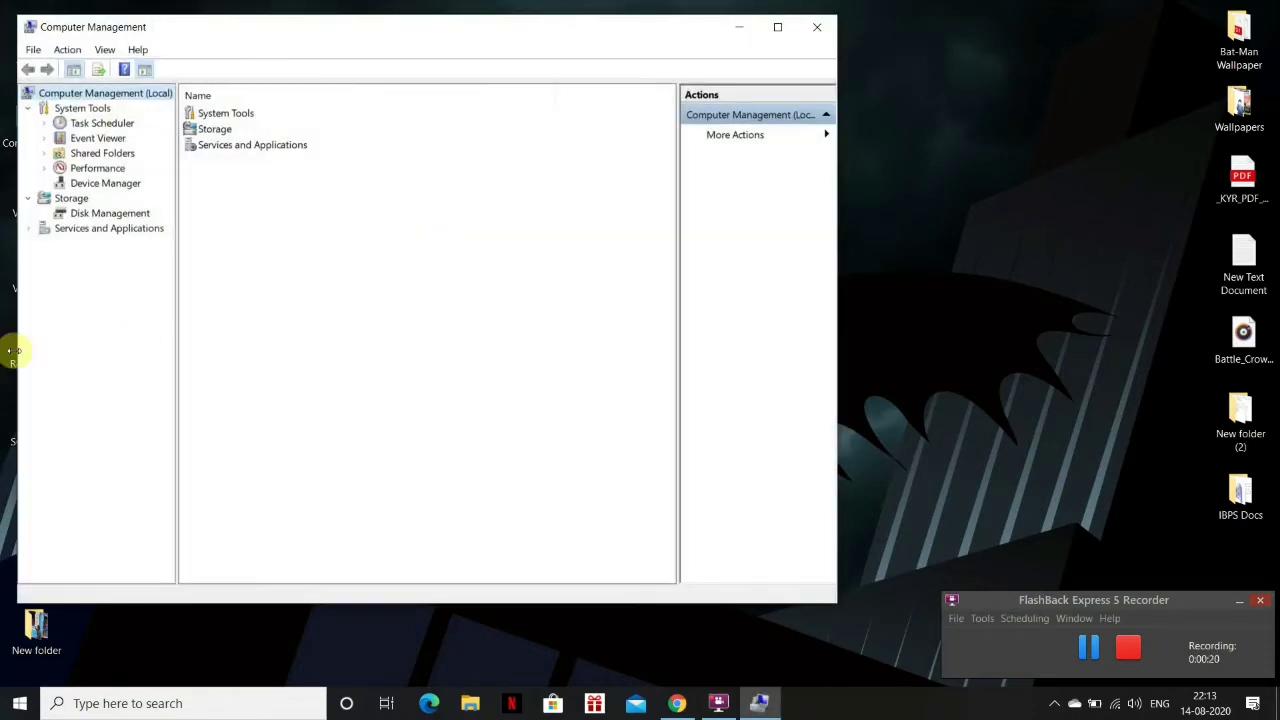
click(777, 27)
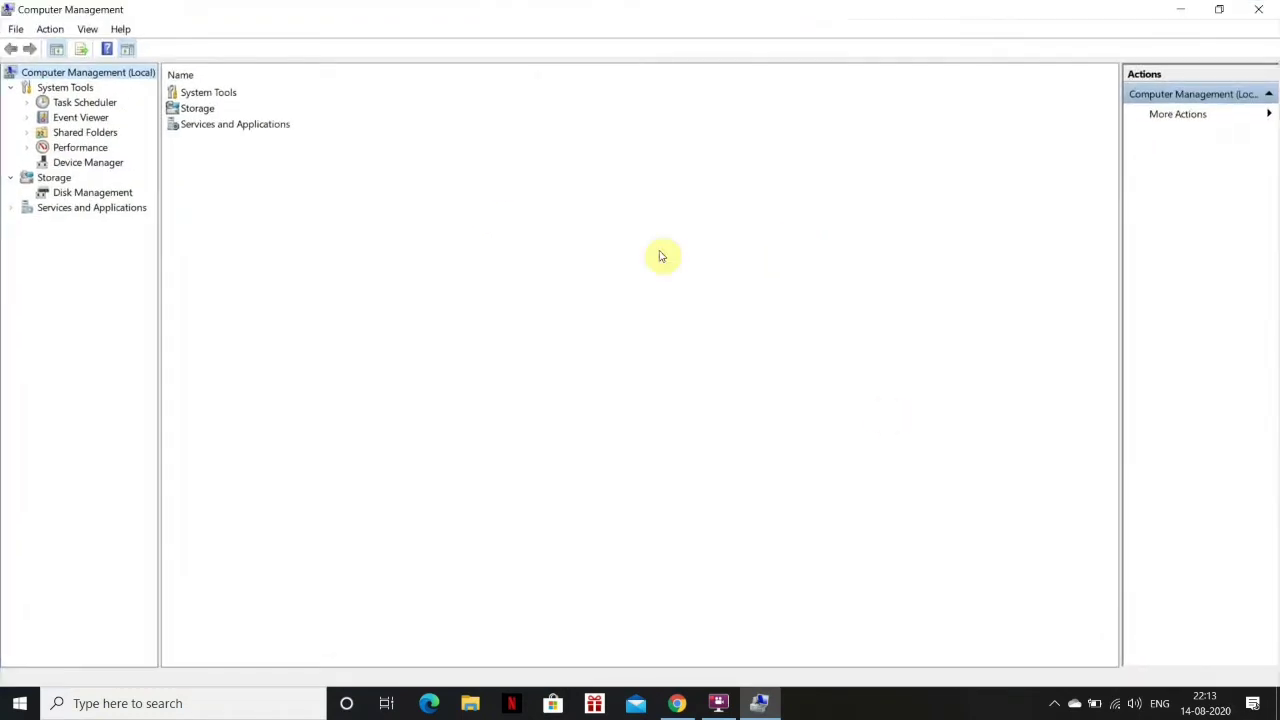
click(80, 198)
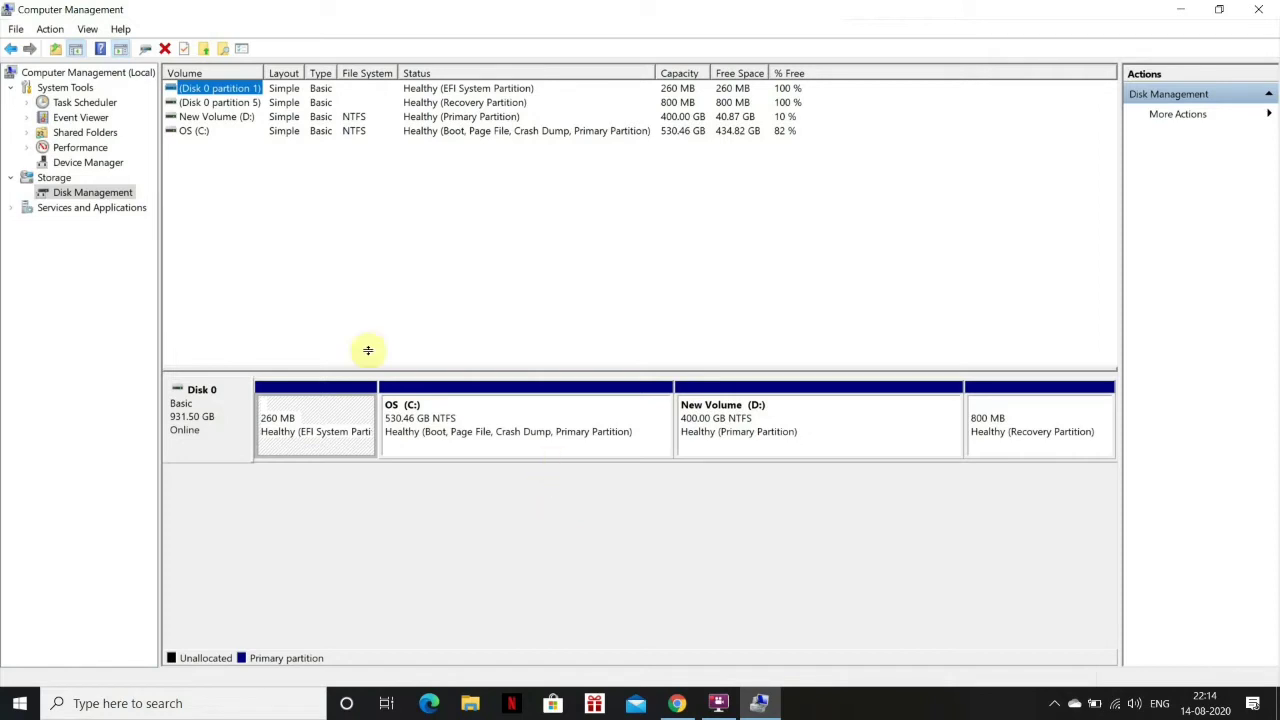
- Shrink the OS (C:) volume by 200000 MB to free up unallocated space
right_click(472, 424)
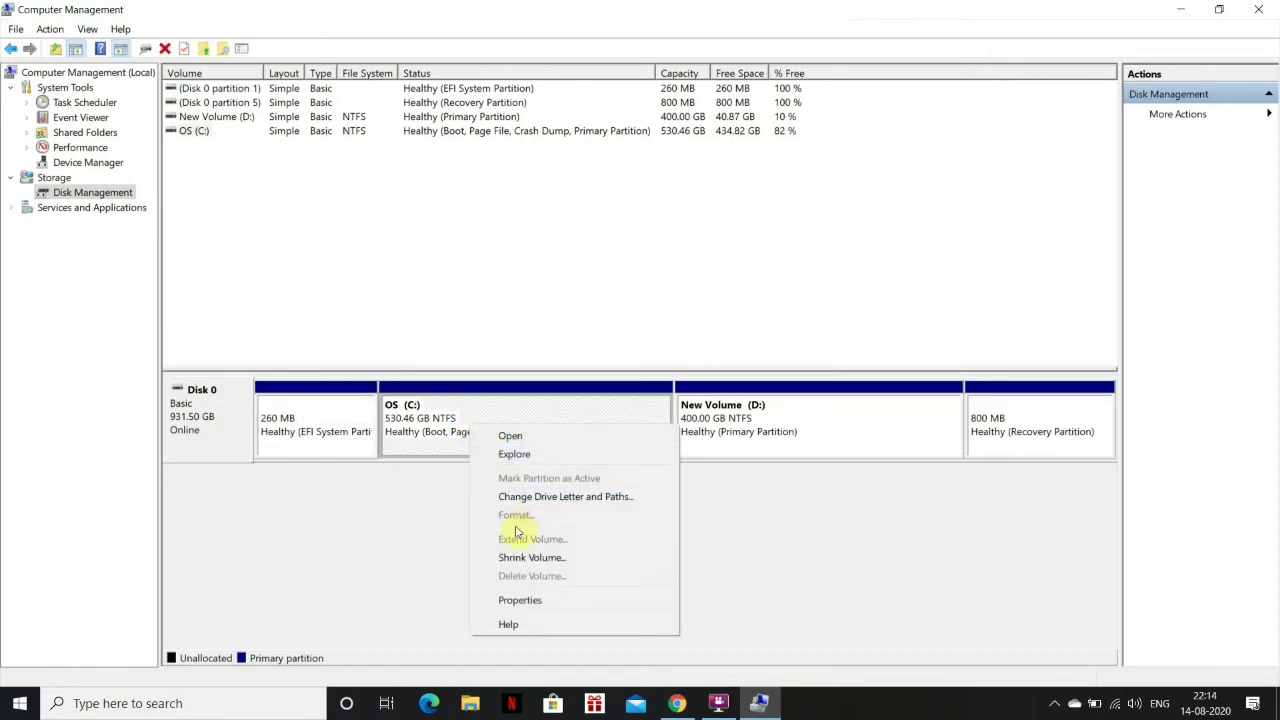
click(531, 561)
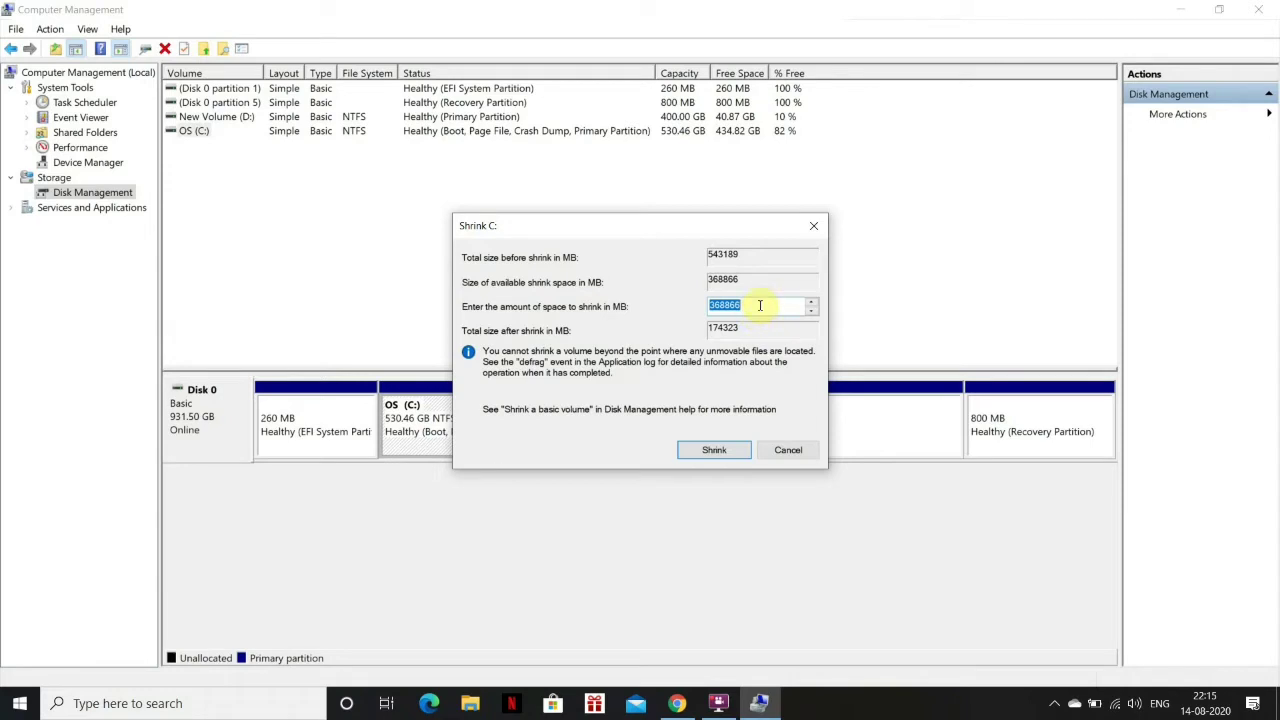
key(BackSpace)
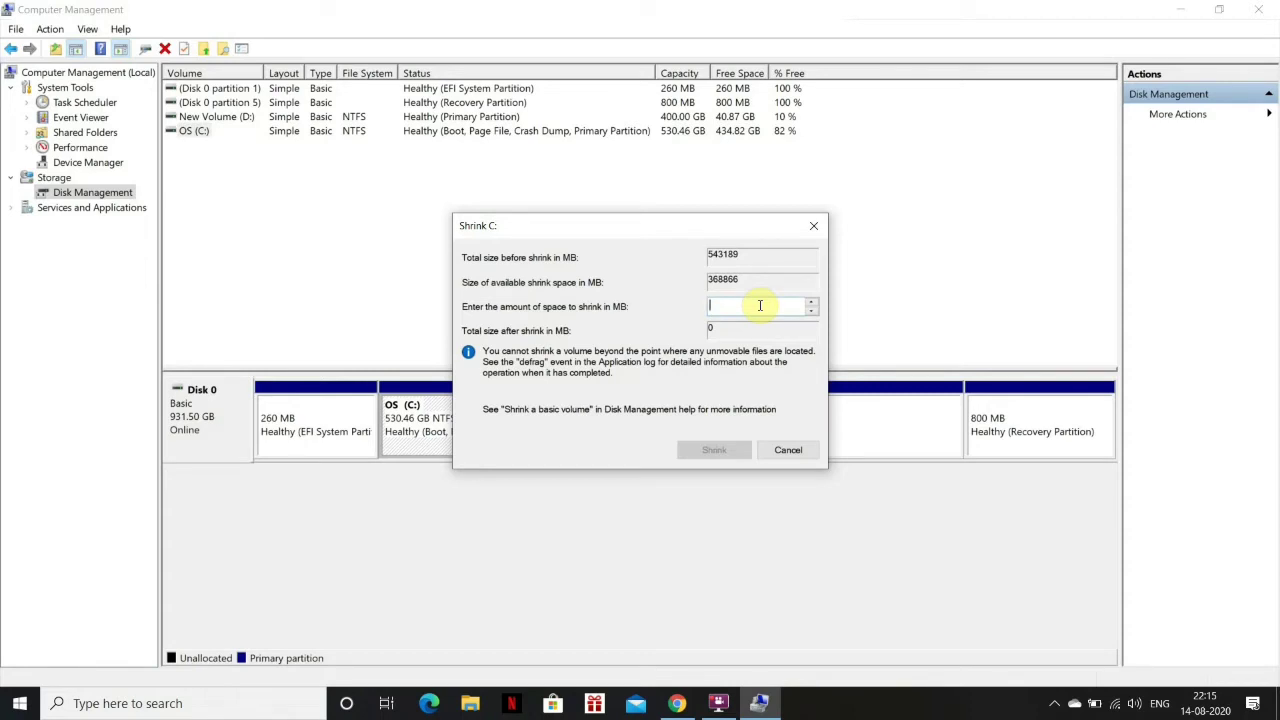
text(200000)
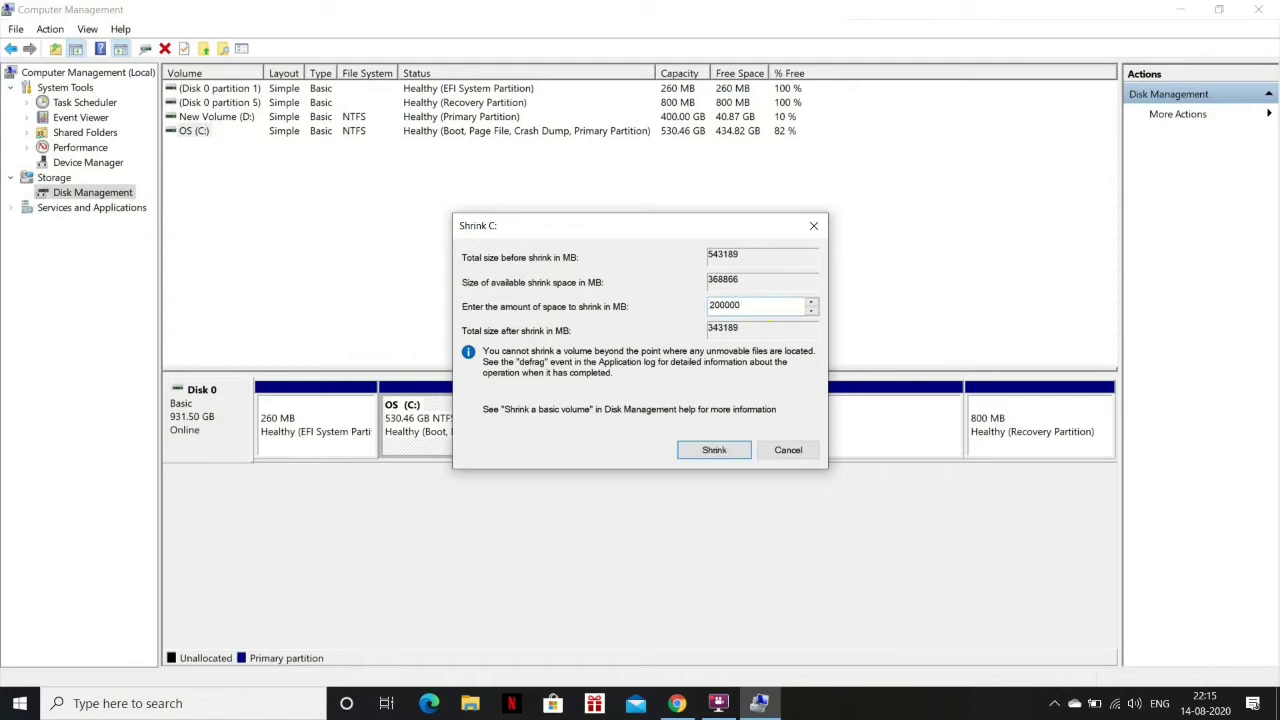
click(690, 455)
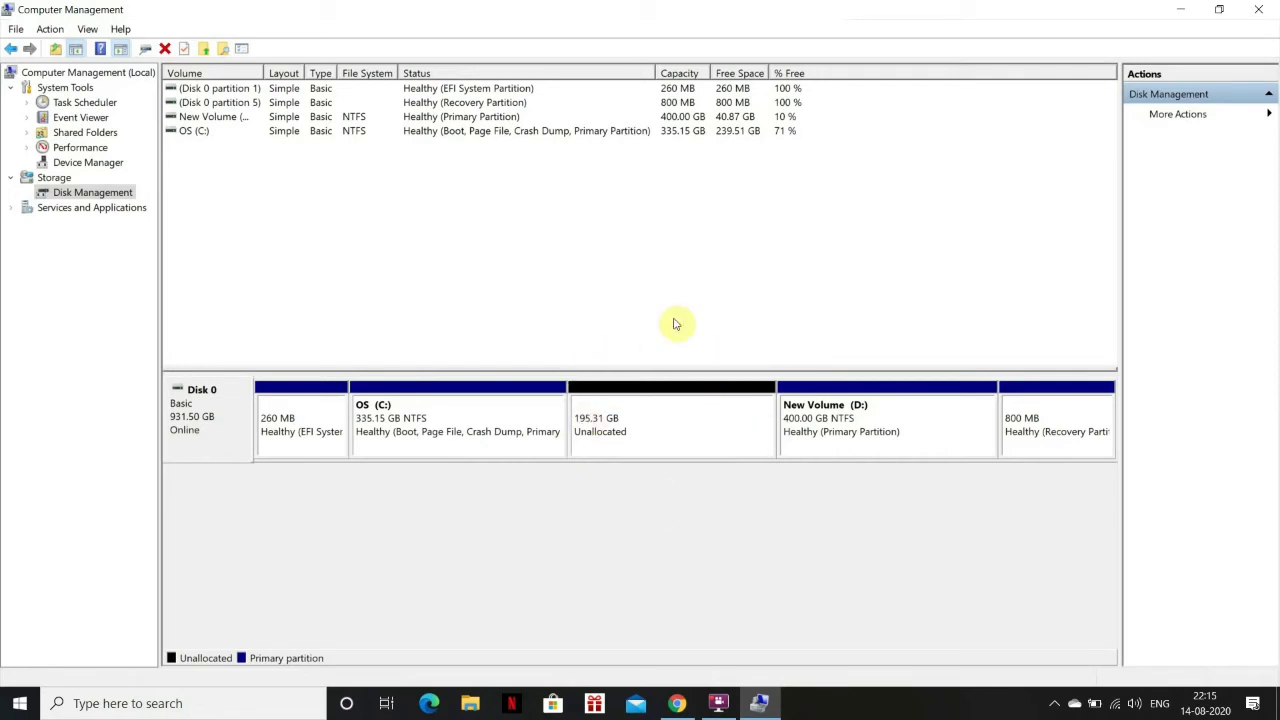
- Create a simple volume in the unallocated space: 200000 MB, drive letter E, NTFS file system, label New Volume, quick format
right_click(614, 432)
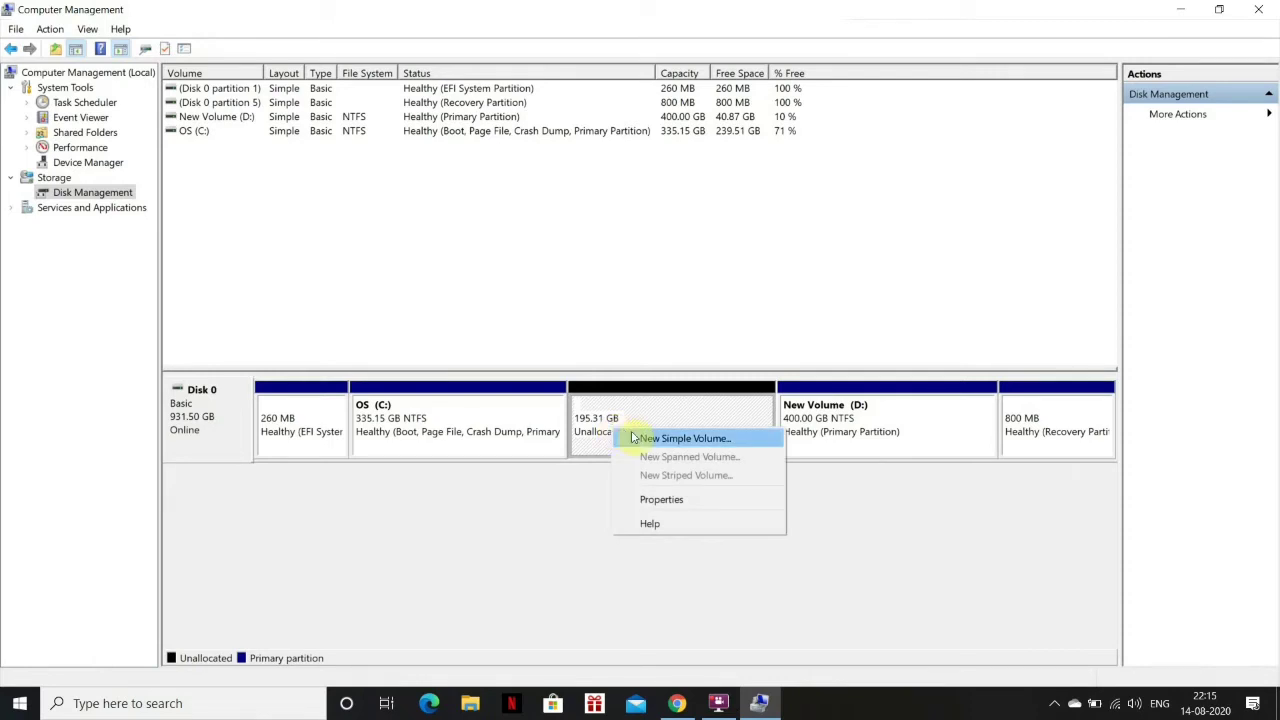
click(686, 439)
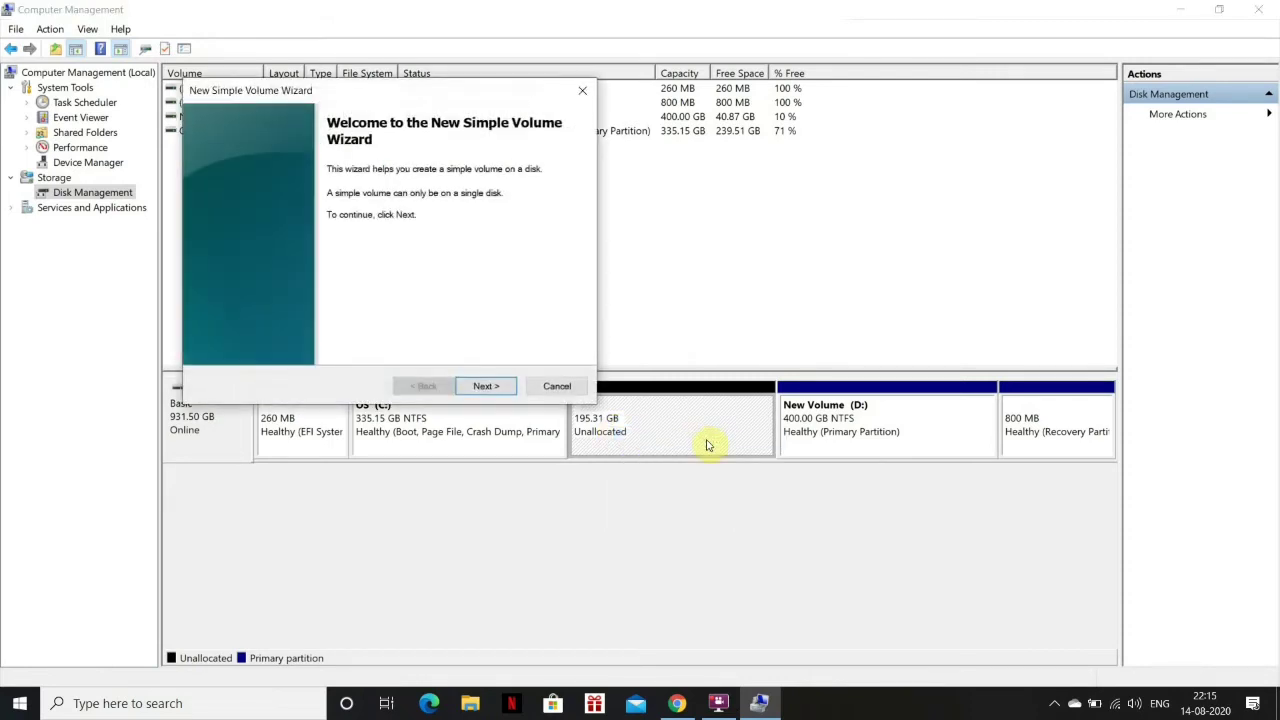
click(486, 387)
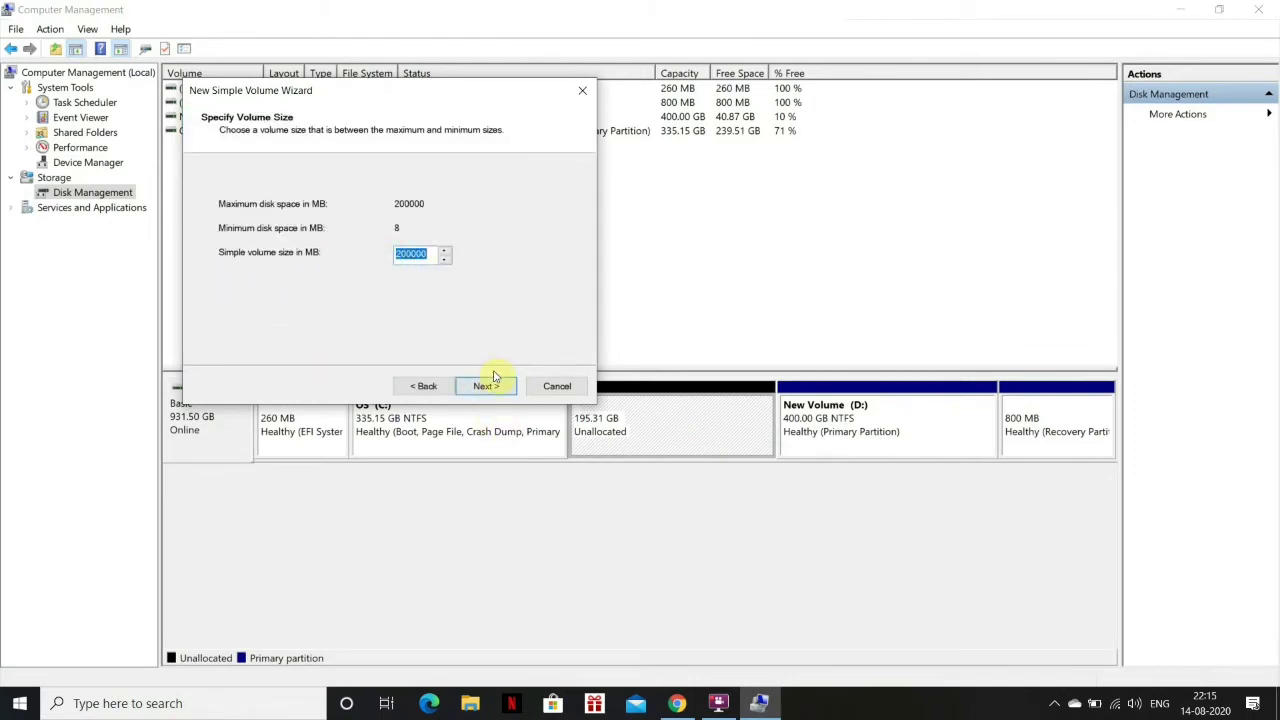
click(495, 388)
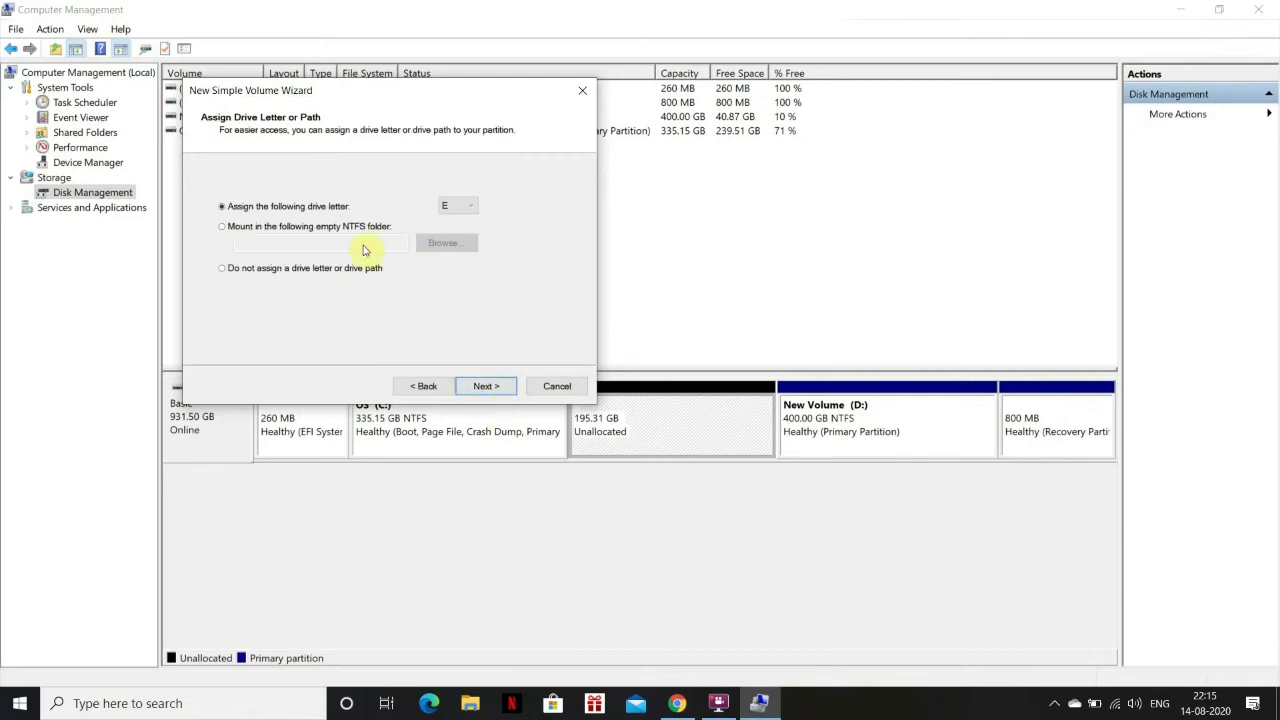
click(457, 205)
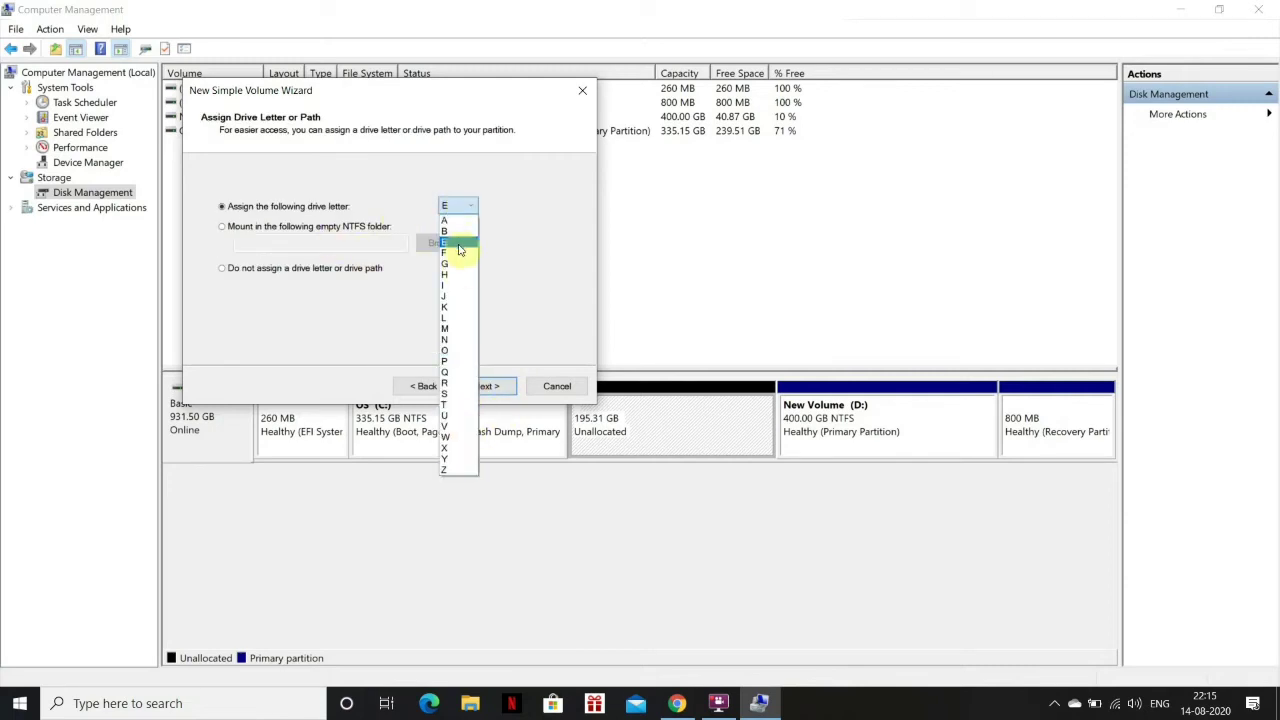
click(459, 244)
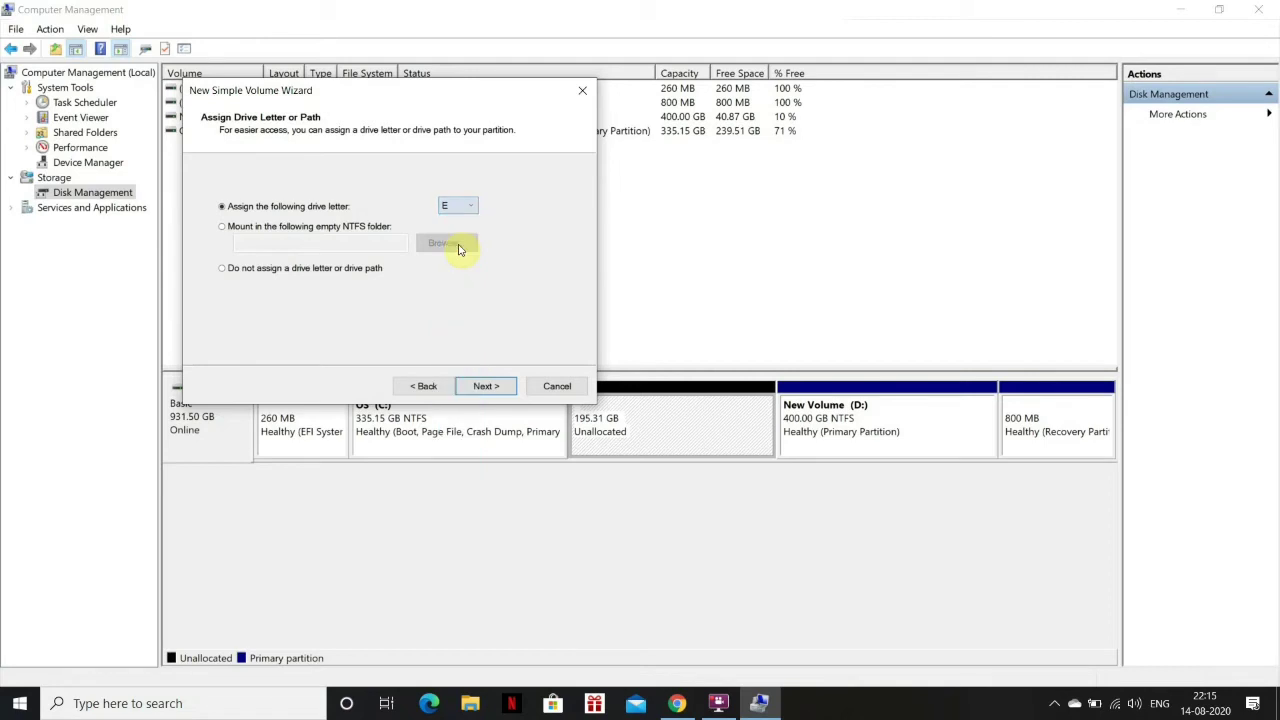
click(468, 393)
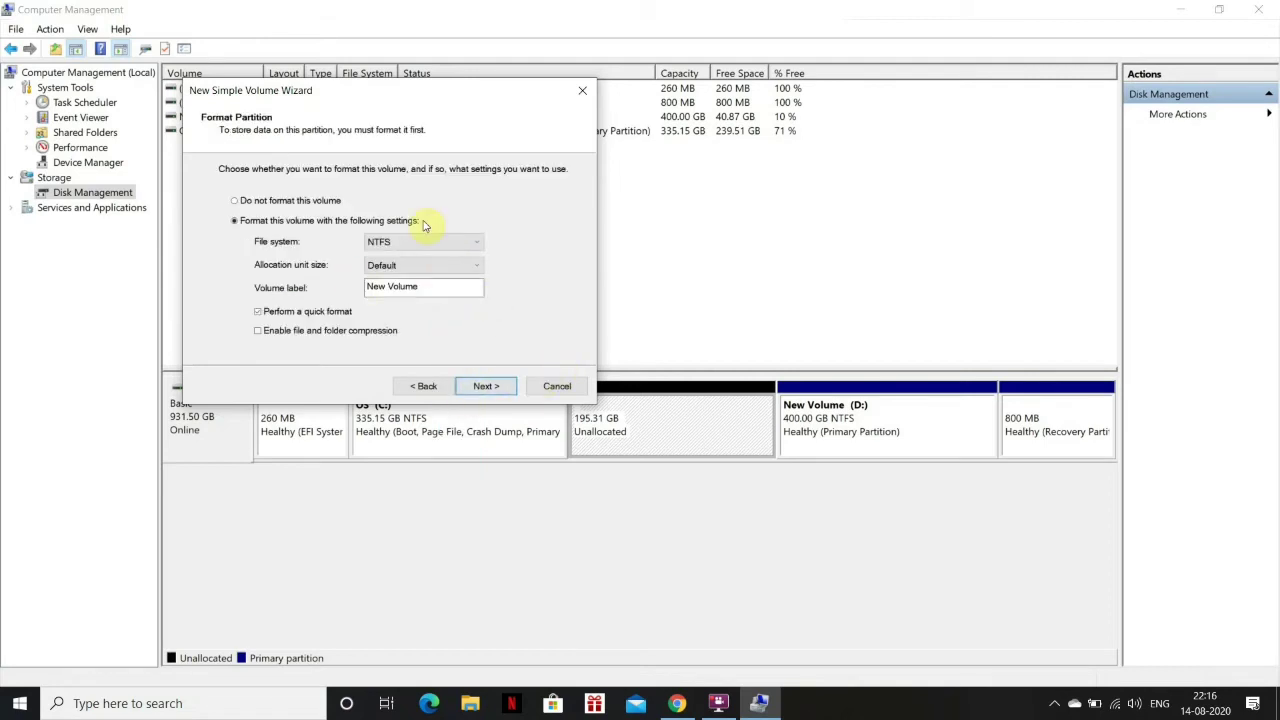
click(485, 388)
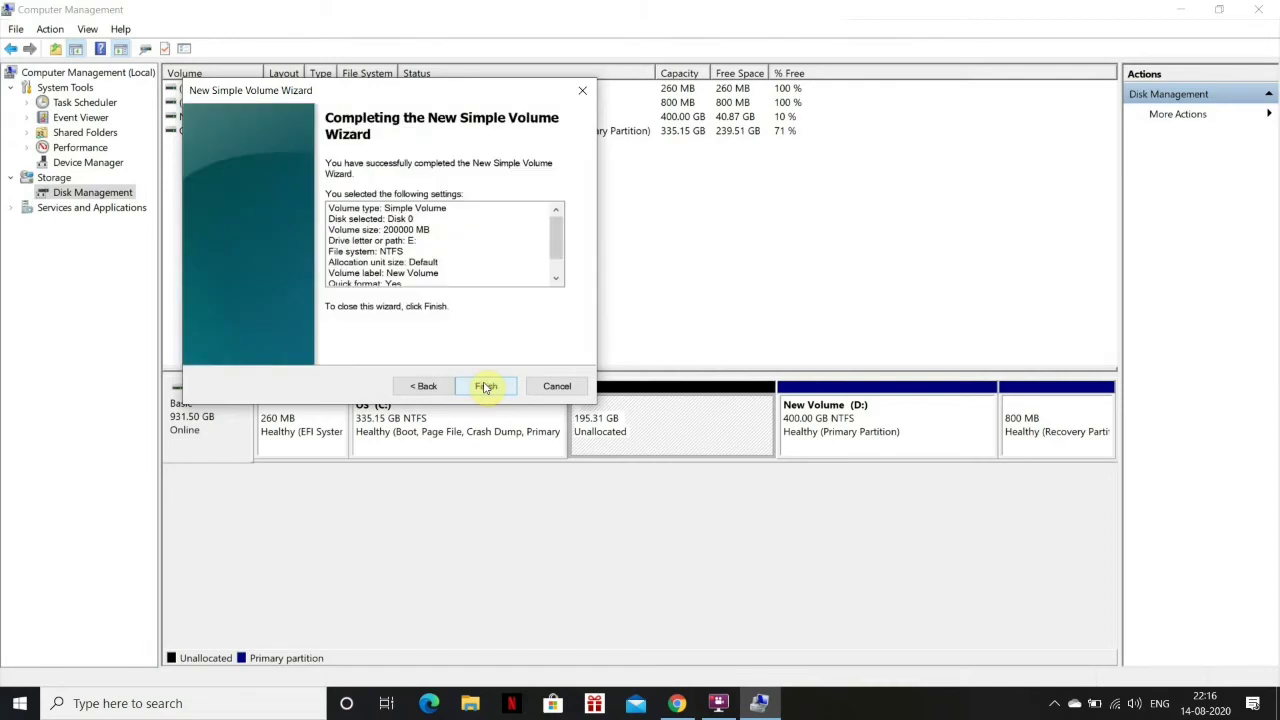
click(485, 388)
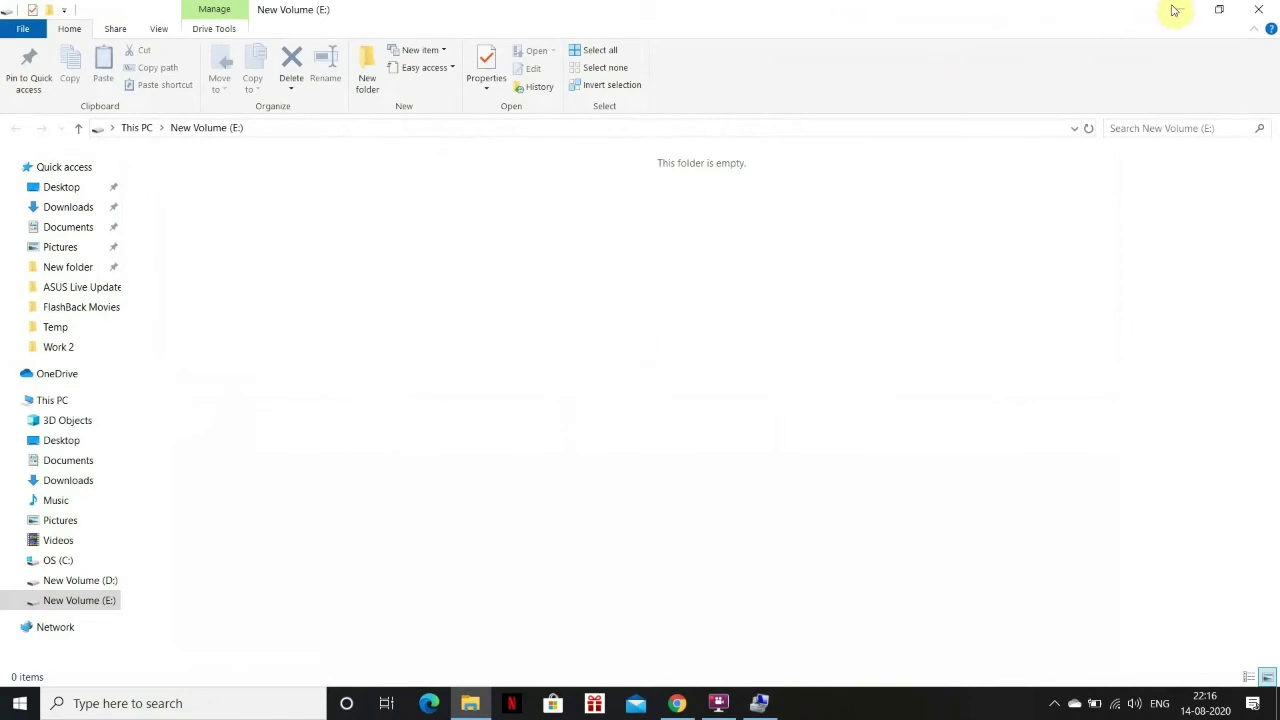
- Put away the new drive's window and Computer Management, and check the list of drives in This PC
click(1270, 10)
click(1174, 12)
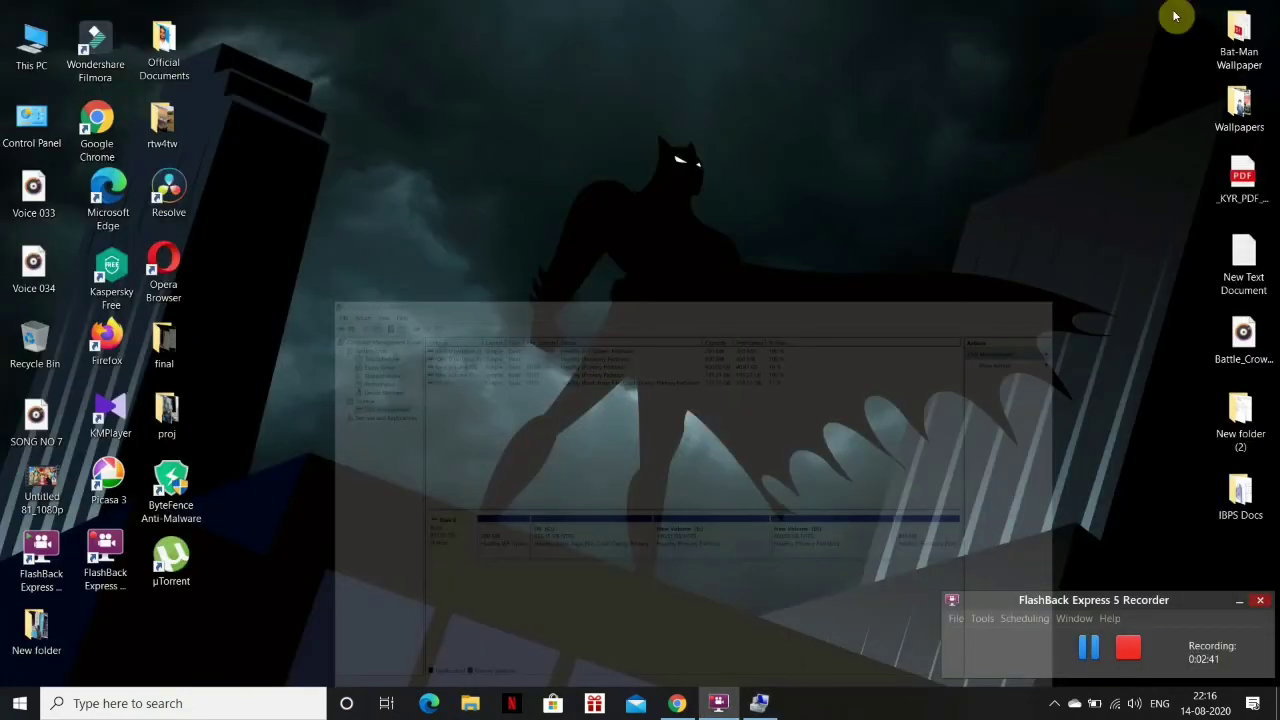
double_click(43, 49)
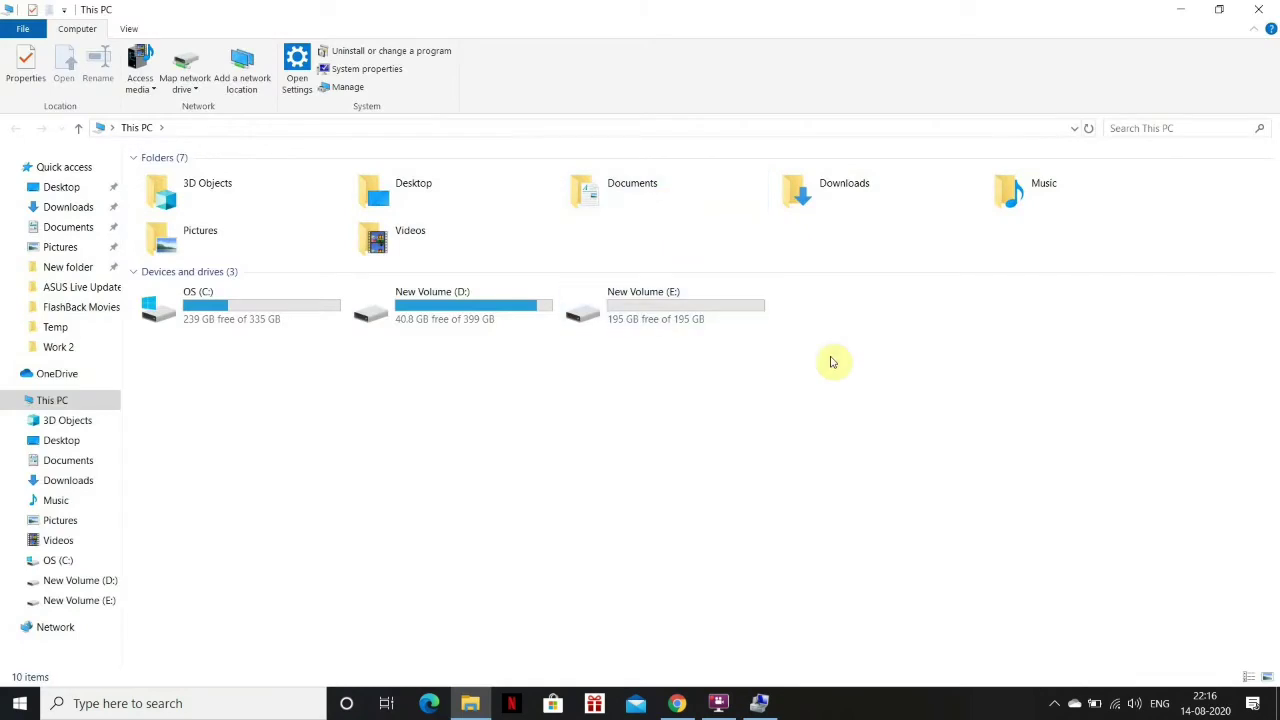
click(720, 315)
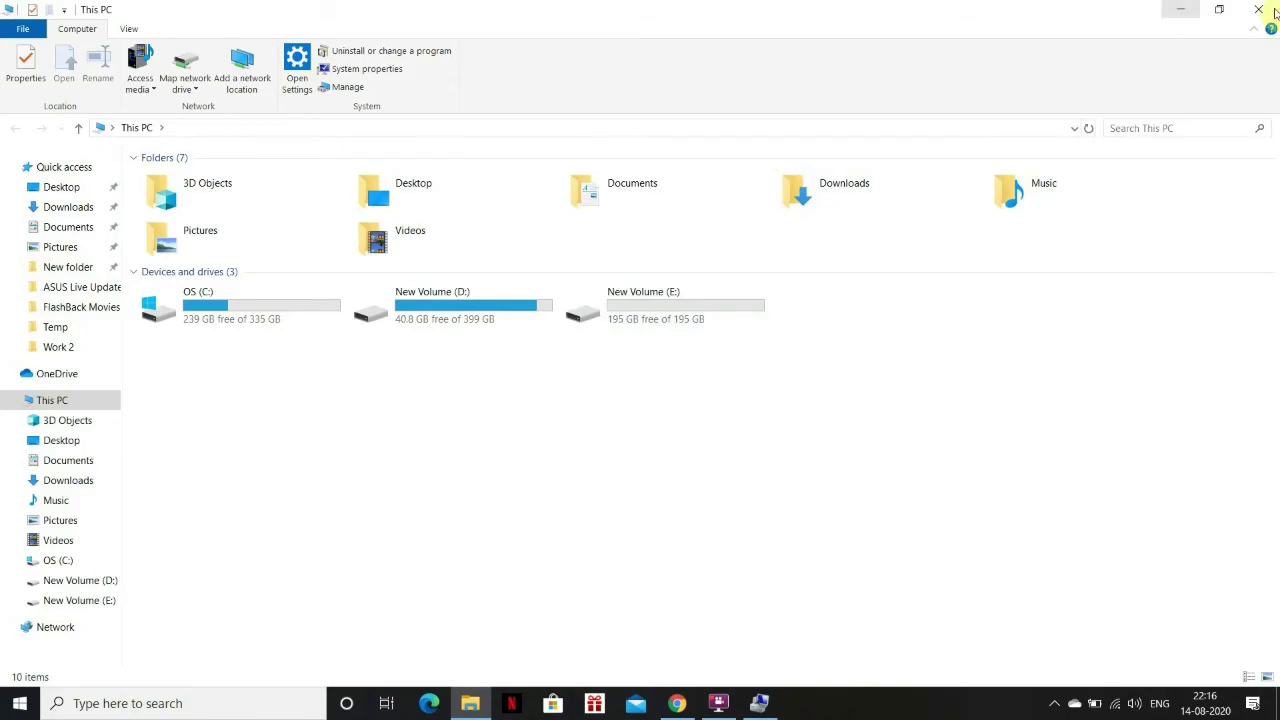
click(1175, 10)
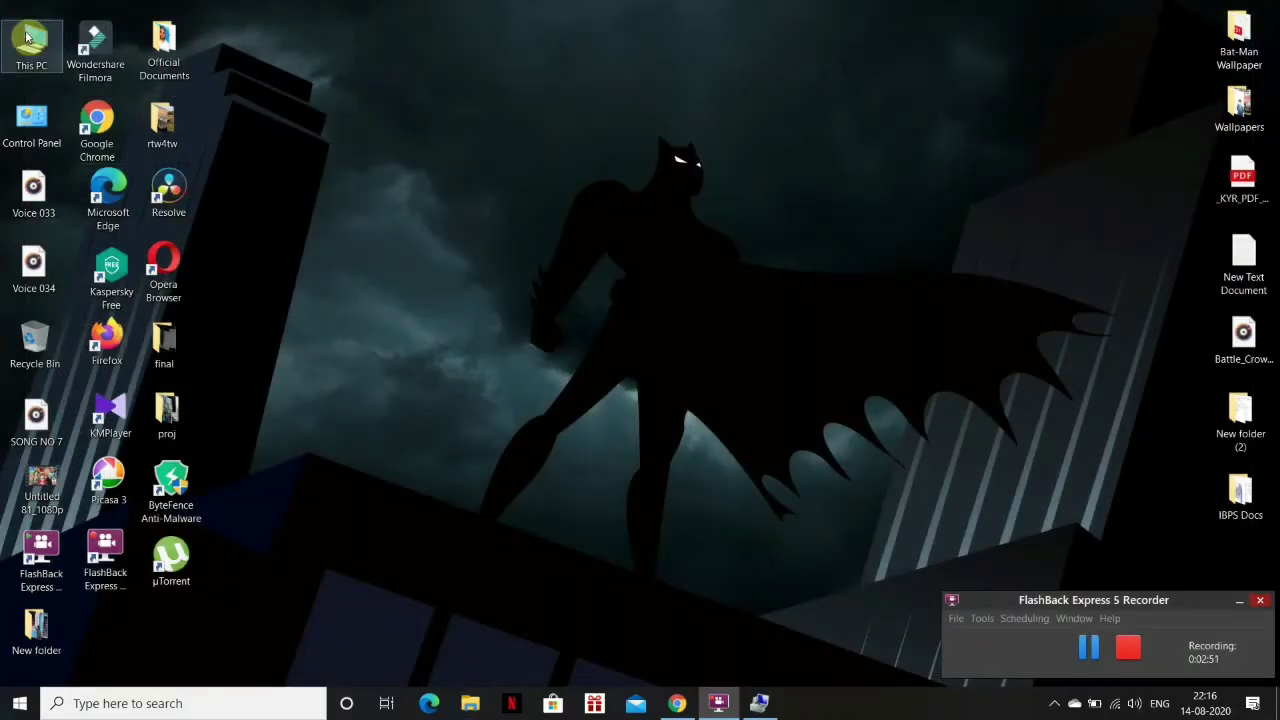
- Open a new Computer Management window from This PC, maximize it and display Disk Management
drag(27, 37, 30, 55)
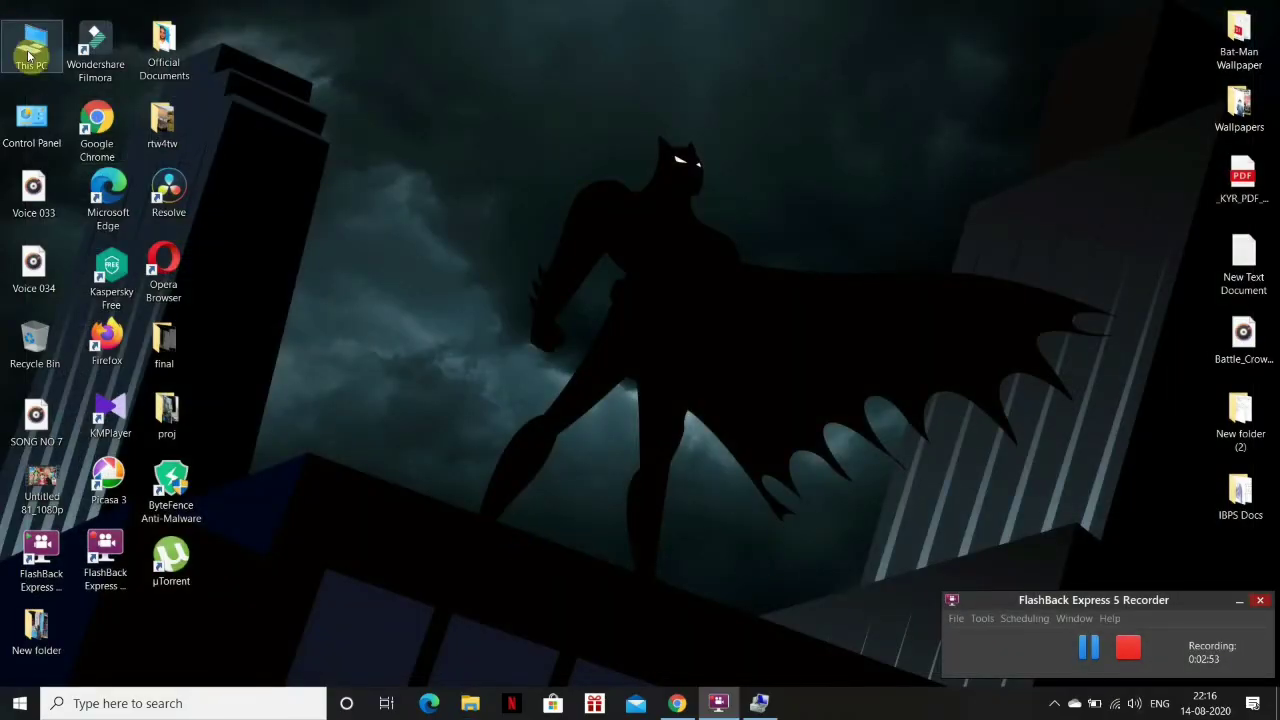
right_click(28, 52)
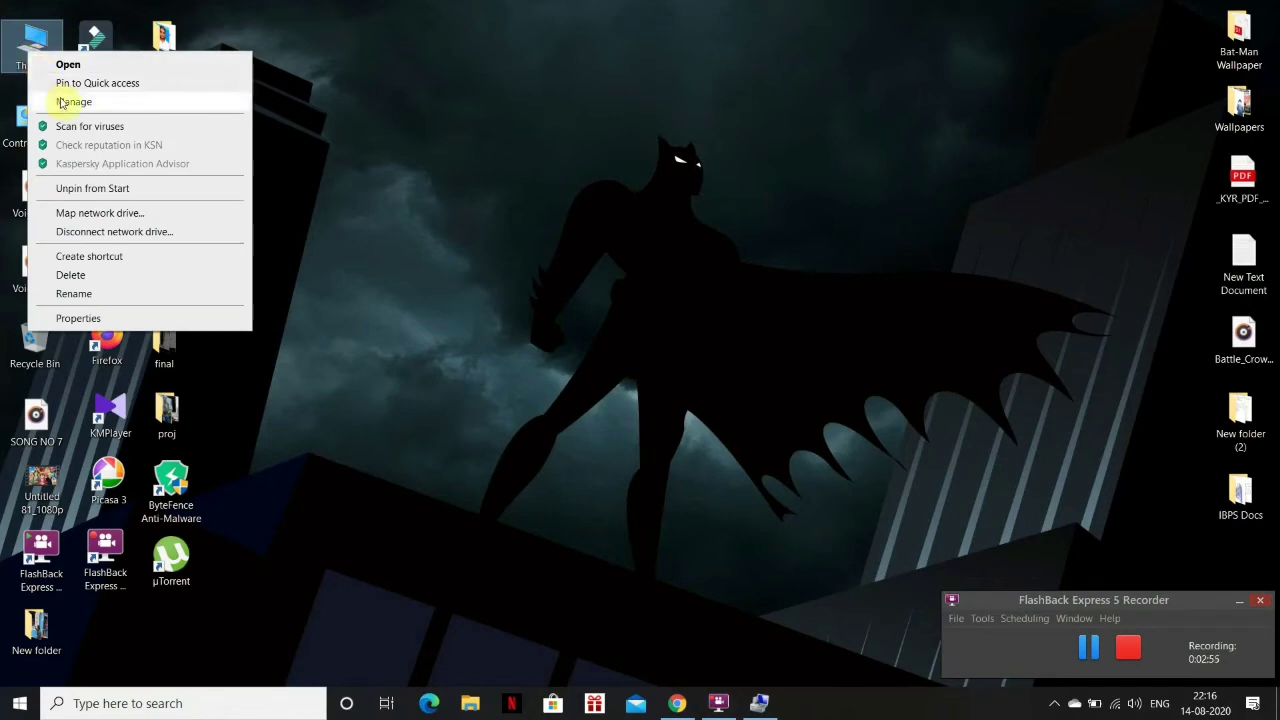
click(62, 102)
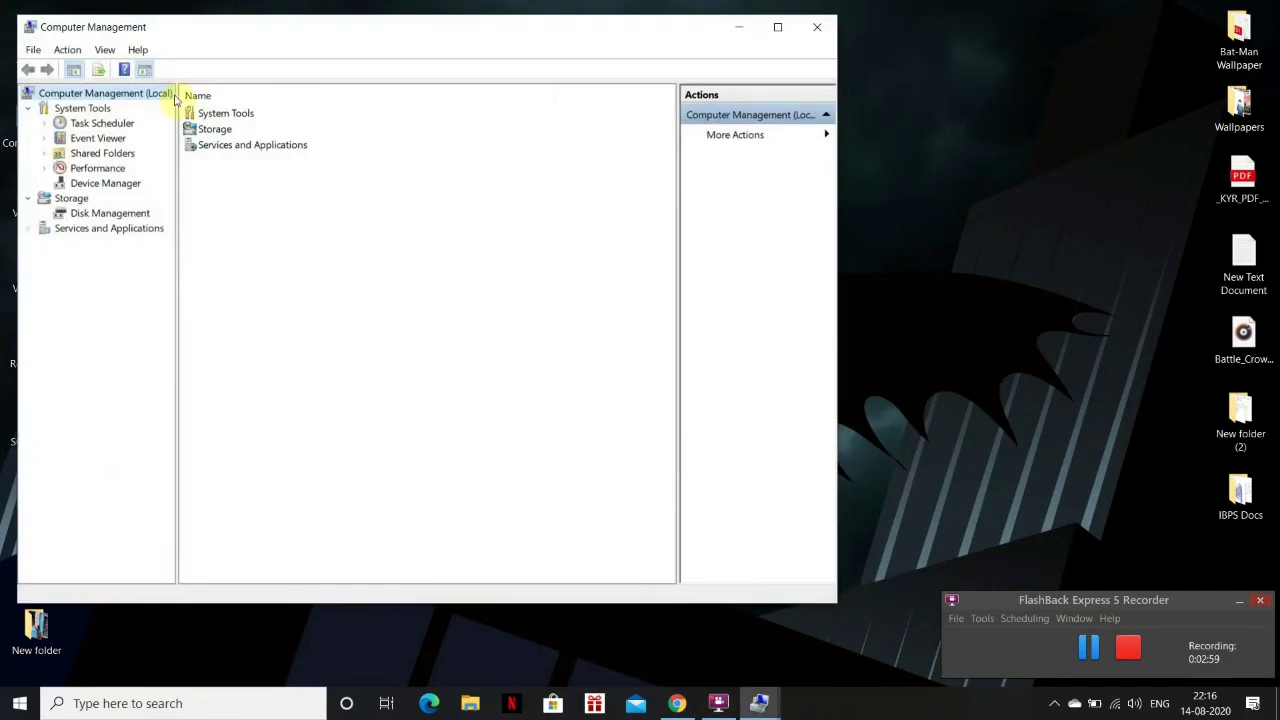
click(776, 27)
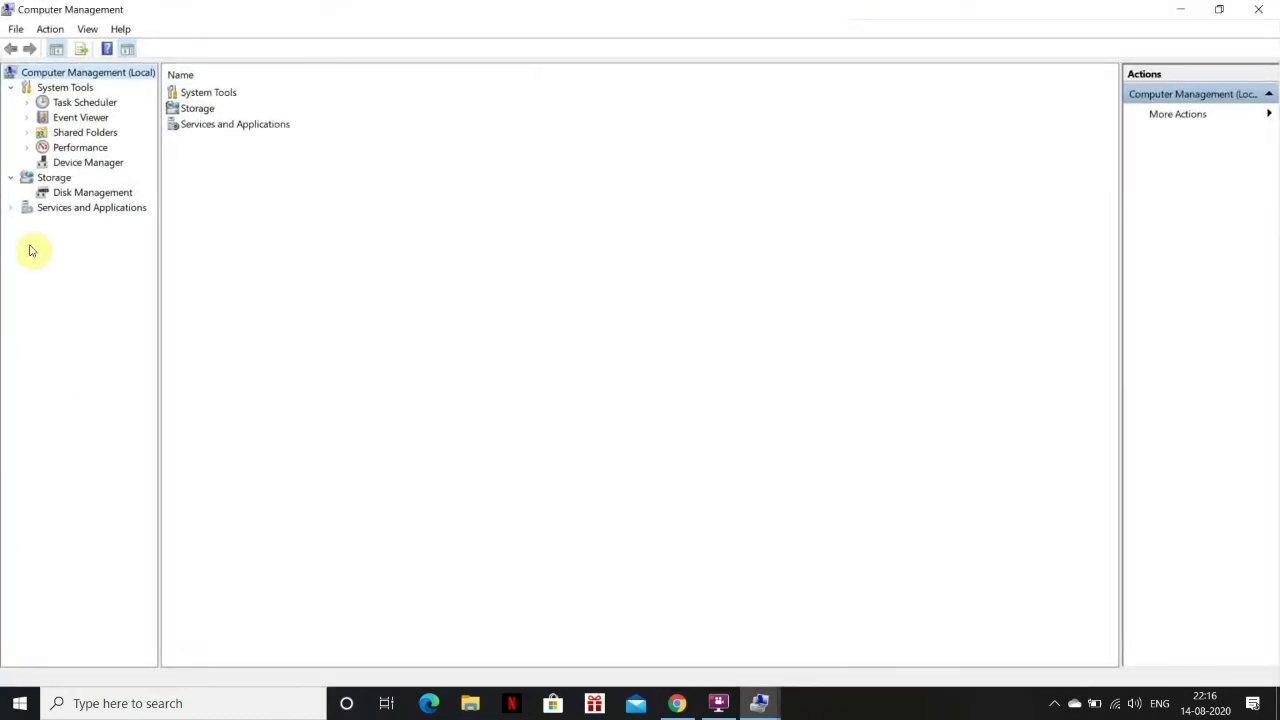
click(88, 194)
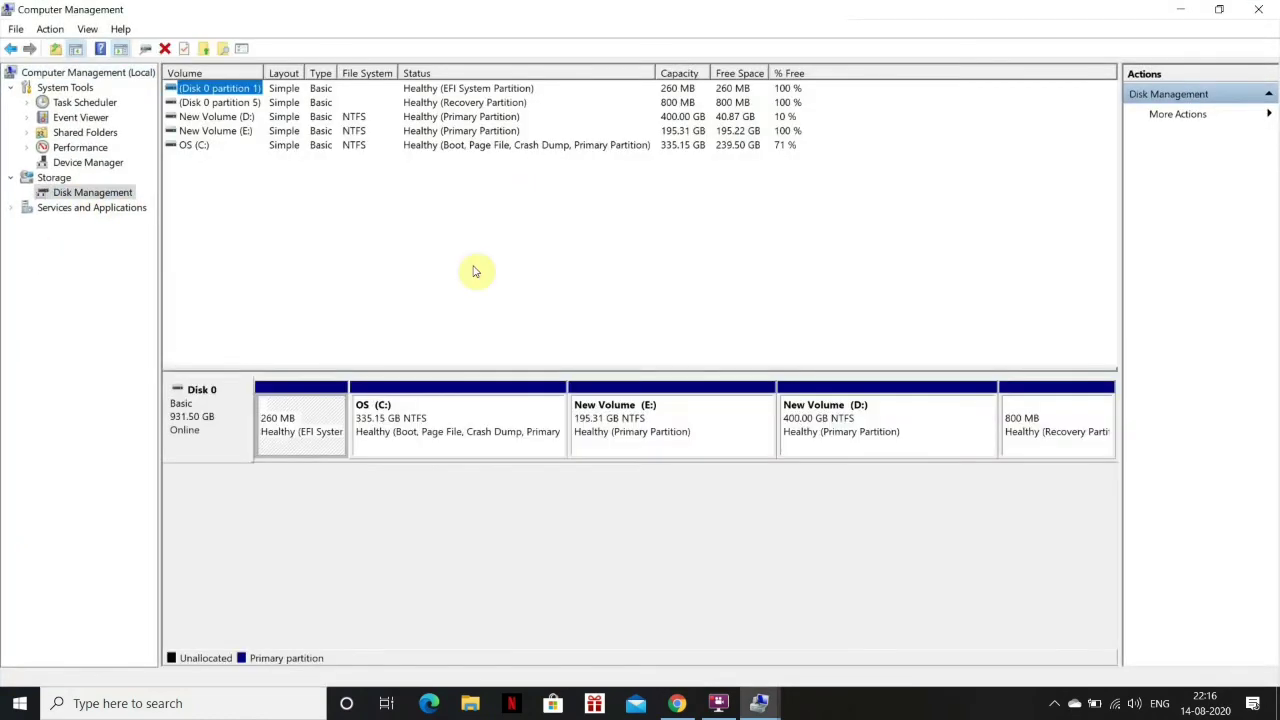
- Delete the New Volume (E:) partition from Disk 0, accepting the loss of its data
right_click(655, 429)
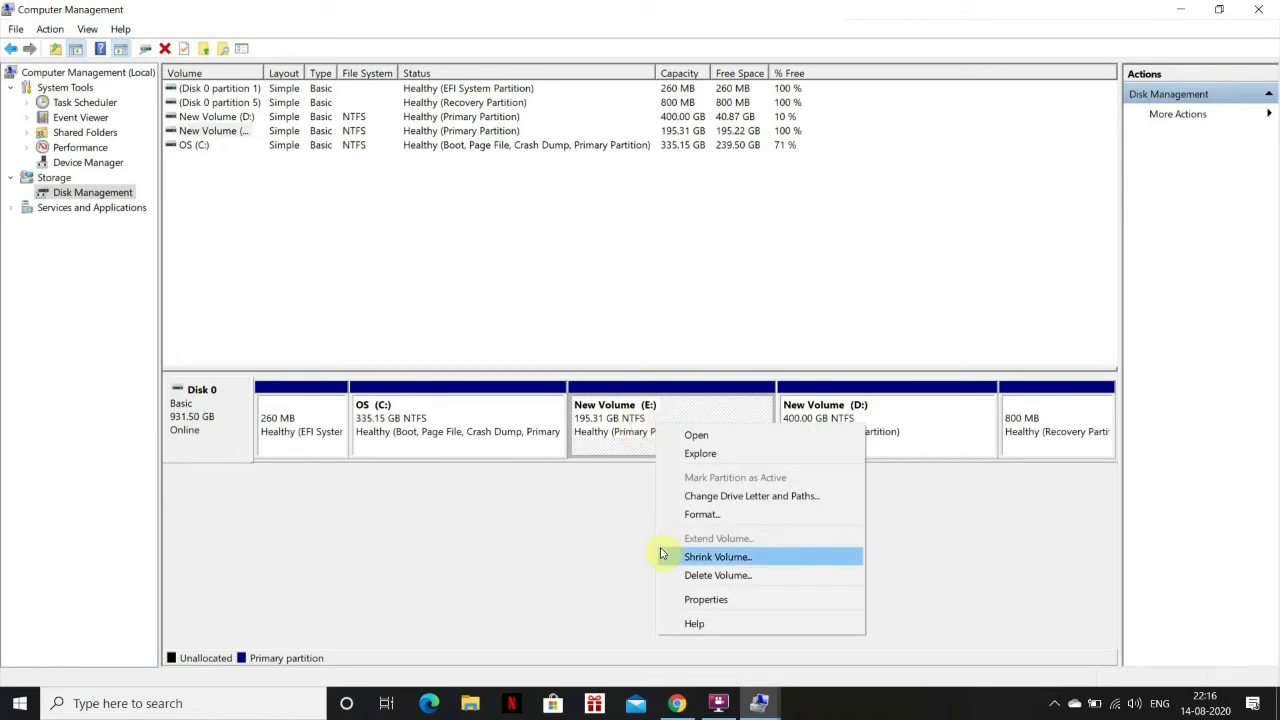
click(698, 577)
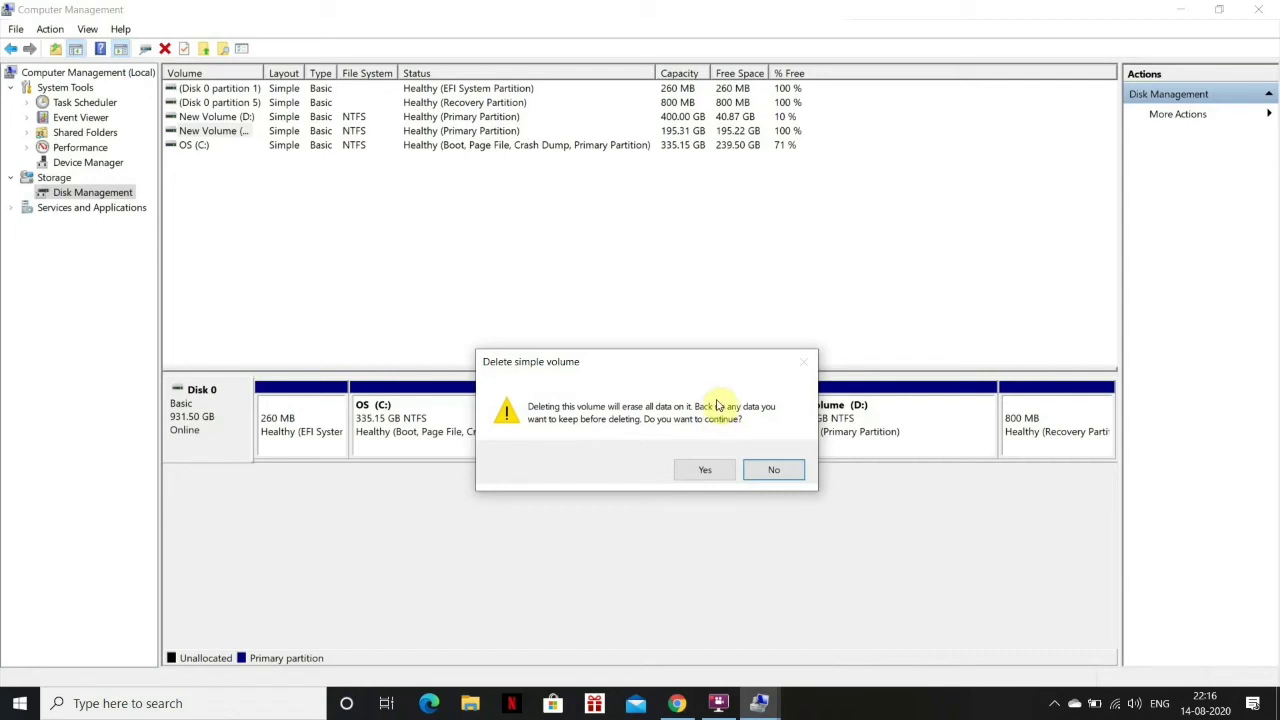
click(693, 474)
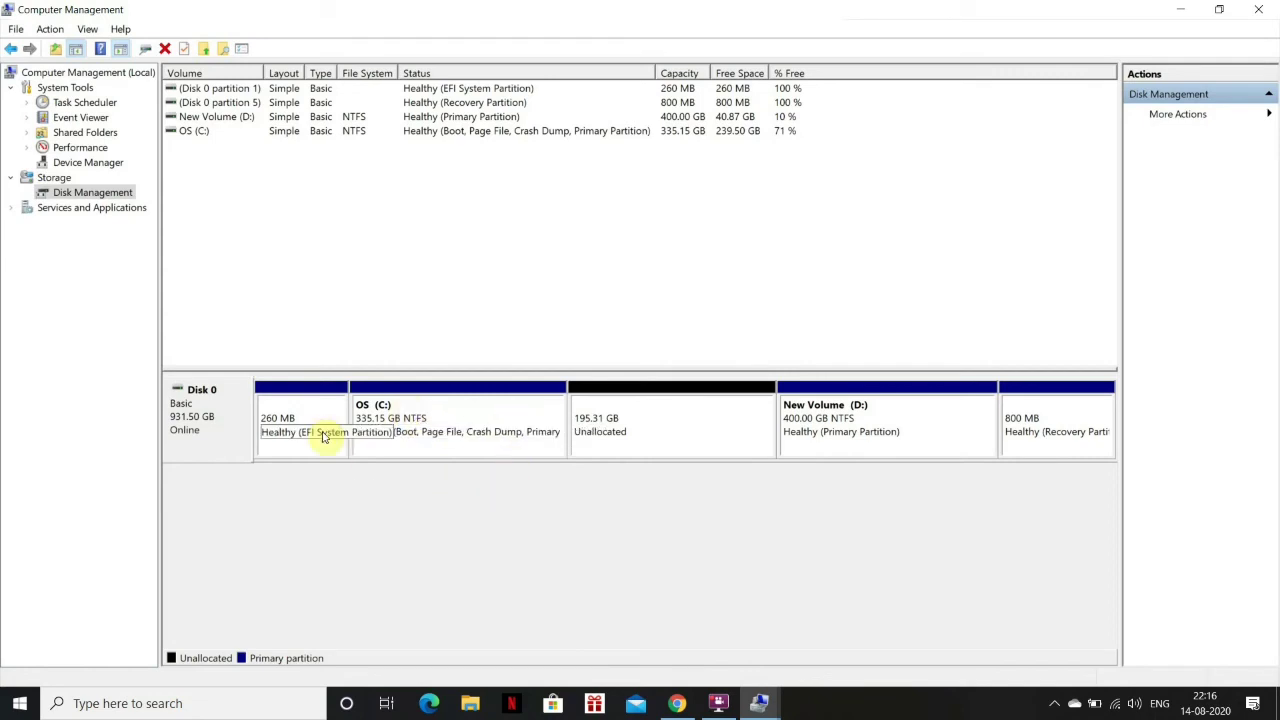
- Extend the OS (C:) volume with the 200000 MB of unallocated space on Disk 0
right_click(446, 412)
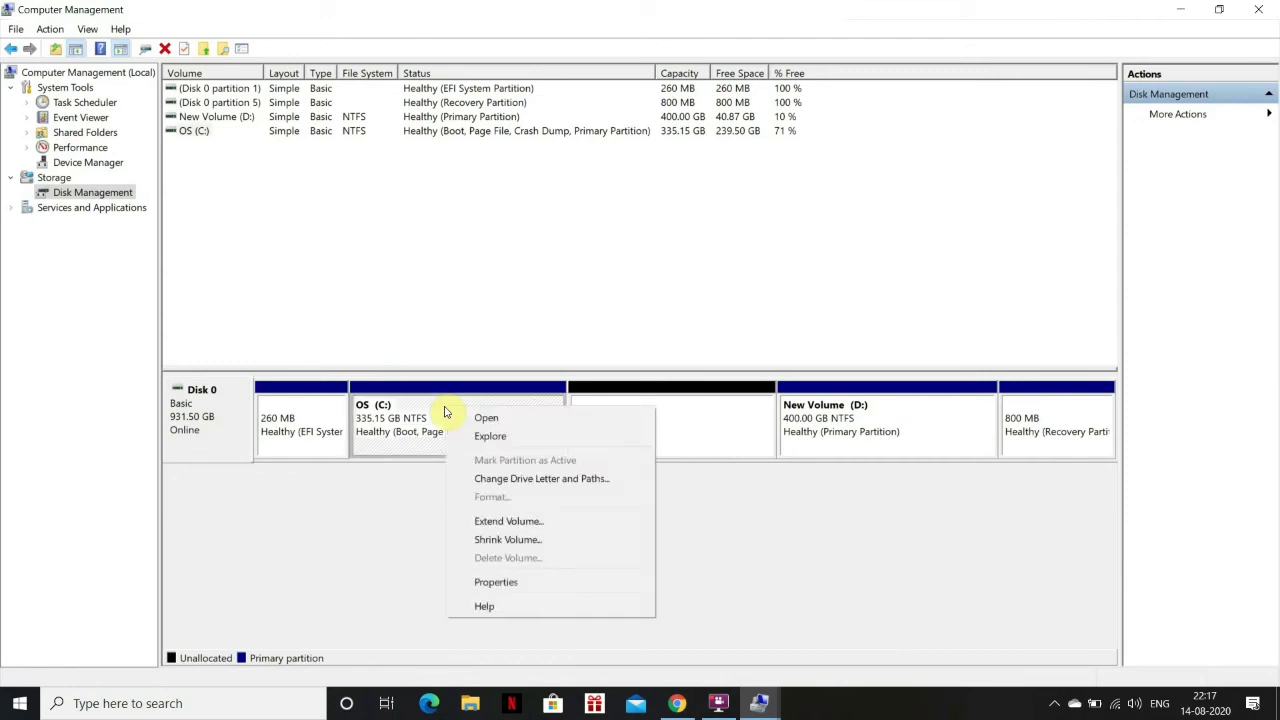
click(491, 522)
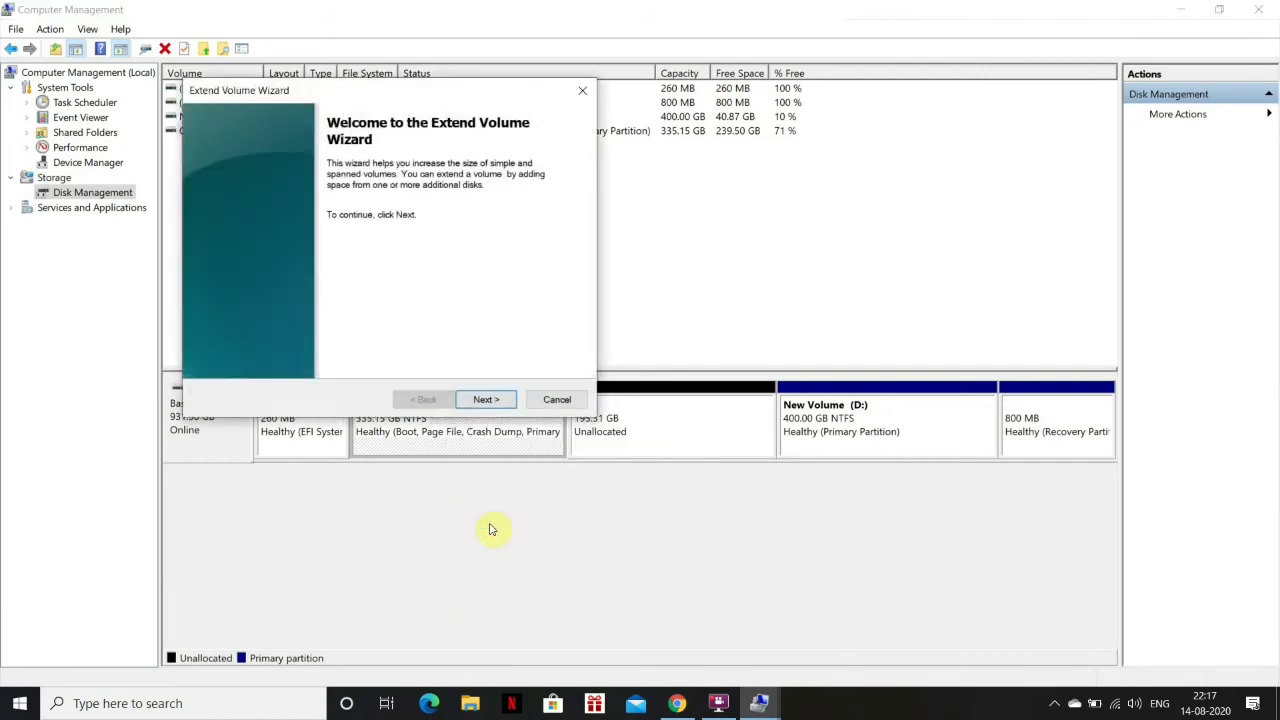
click(487, 400)
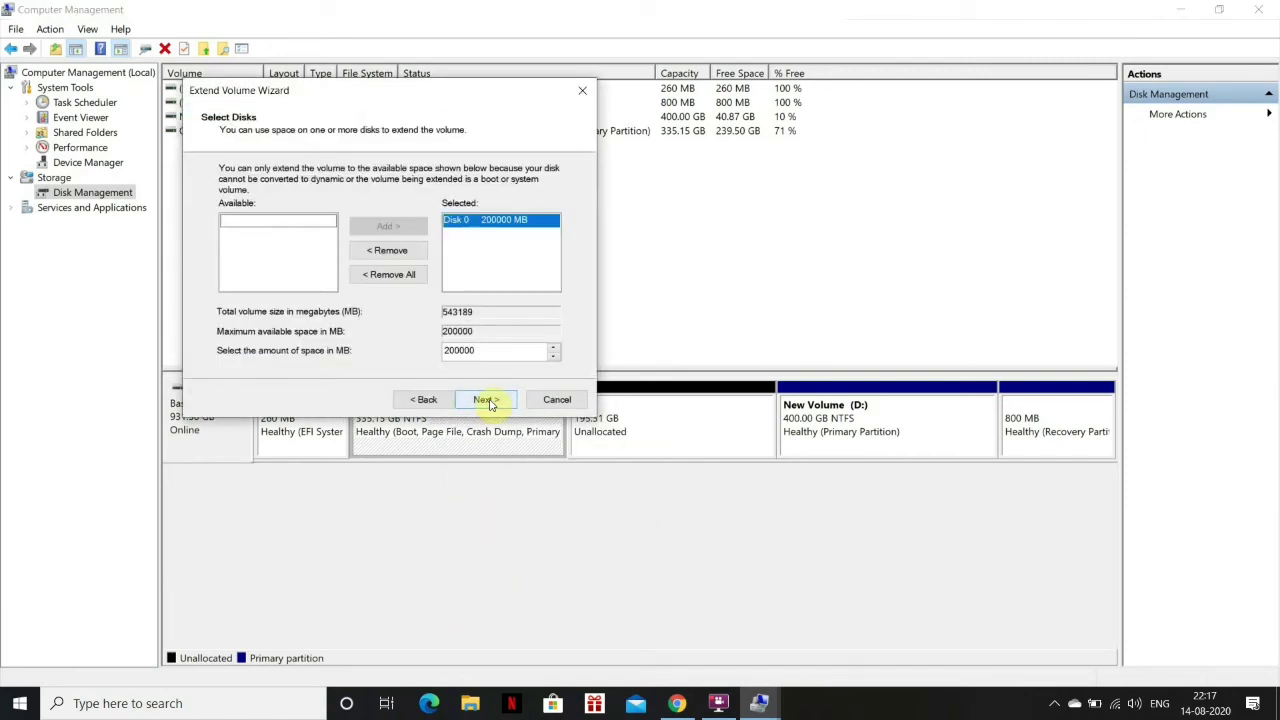
click(487, 400)
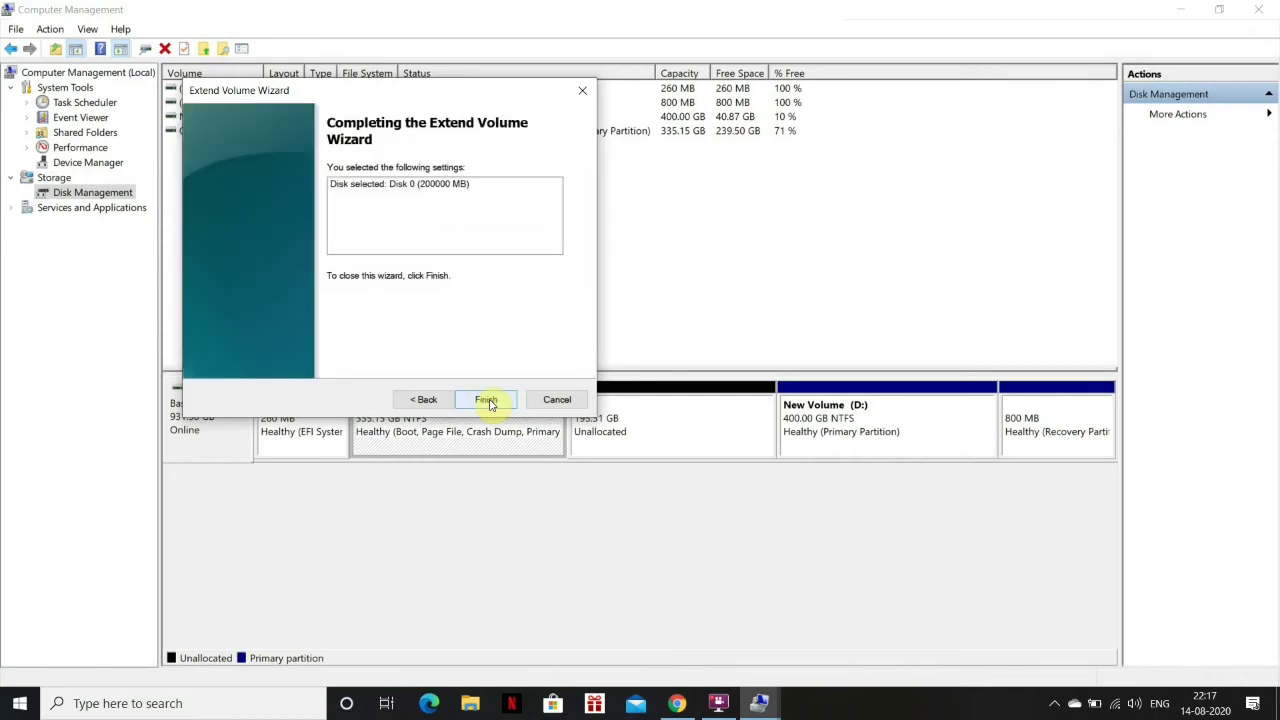
click(487, 400)
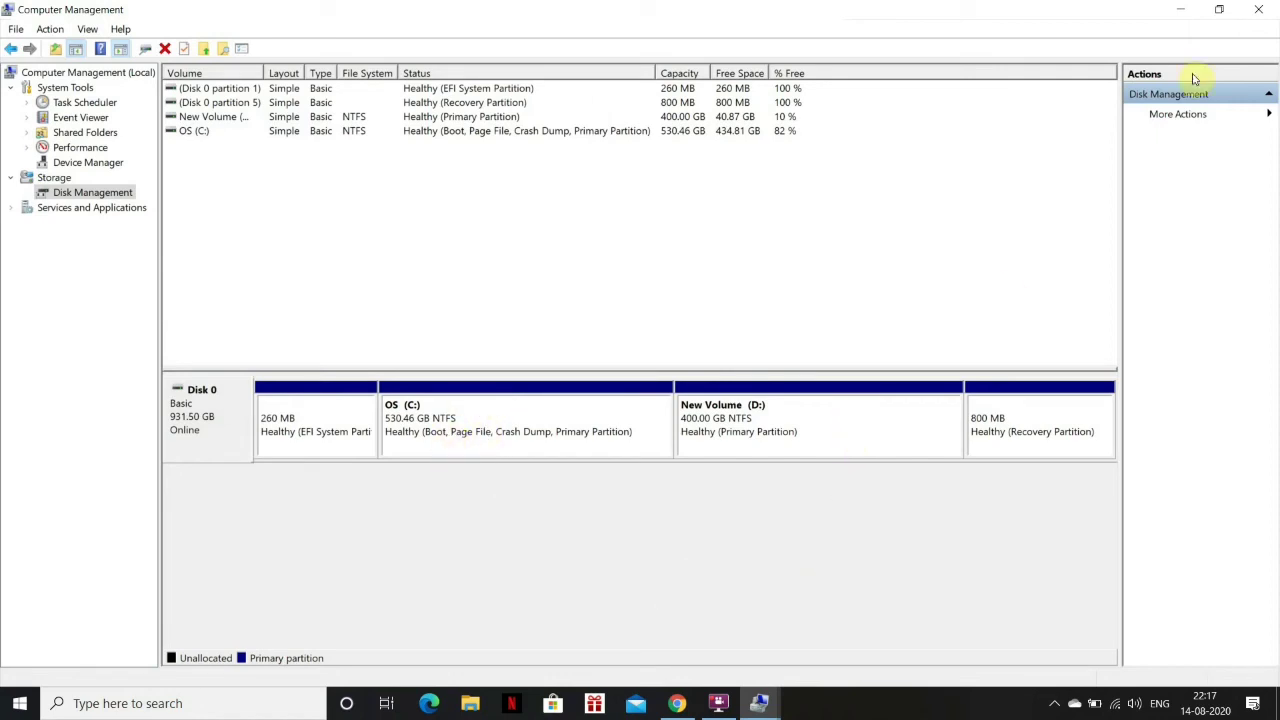
- Close Computer Management and open This PC to check the drives
click(1250, 18)
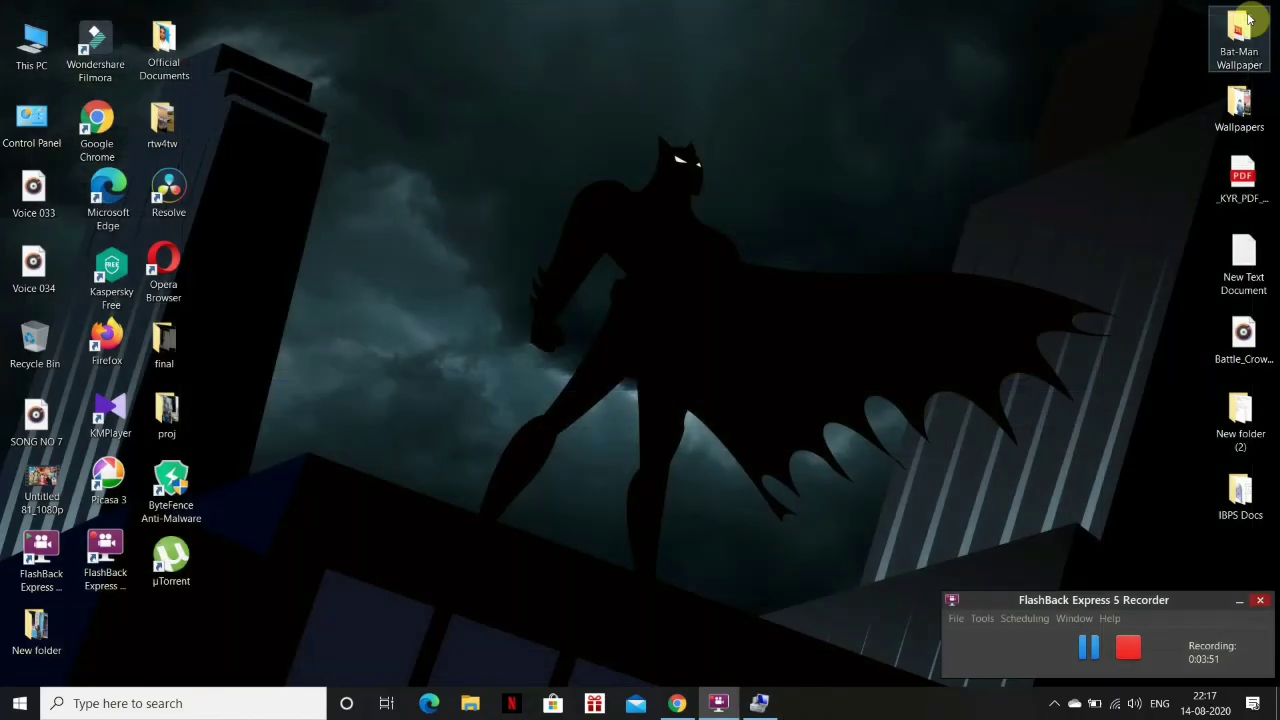
double_click(35, 60)
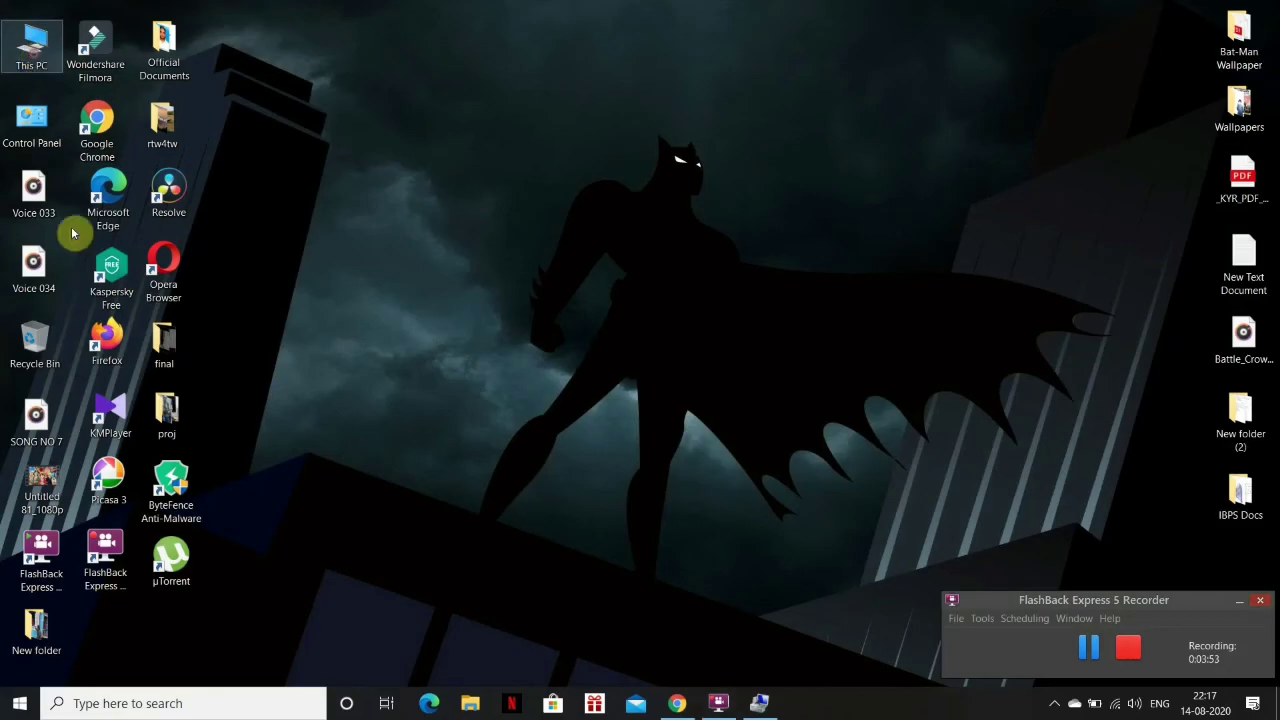